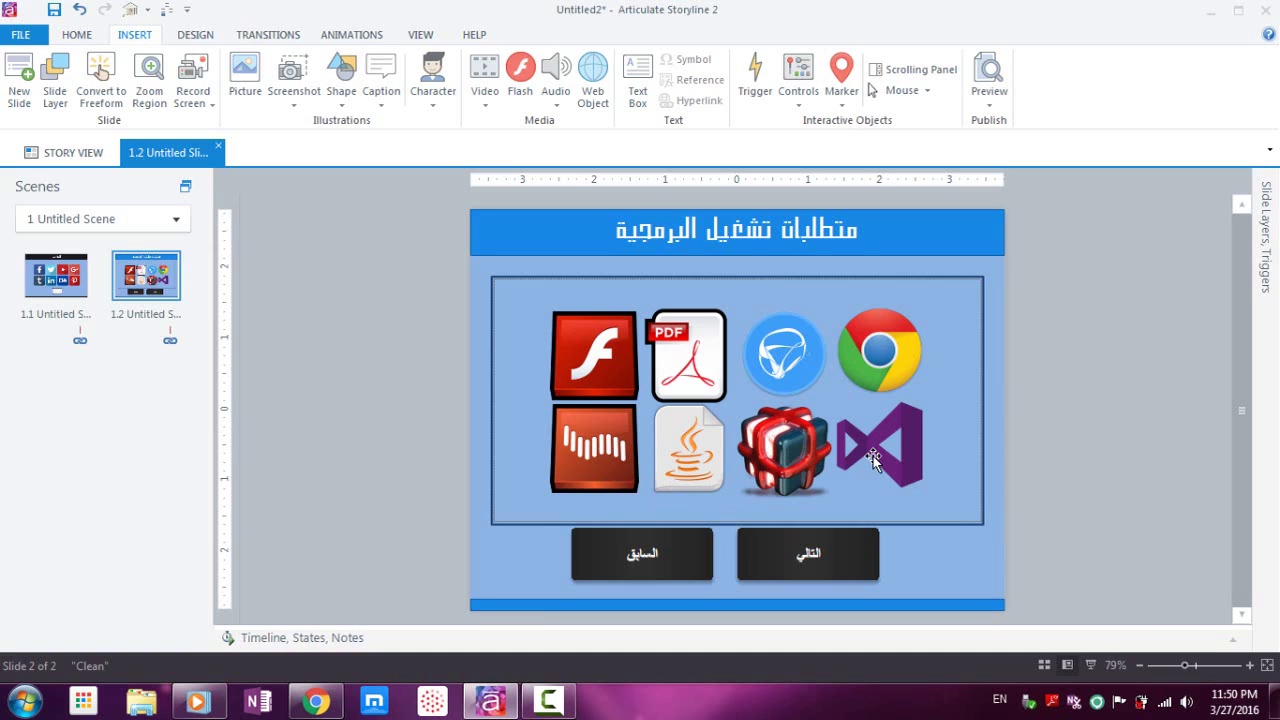
{"action": "left_click", "coordinate": [800, 370]}
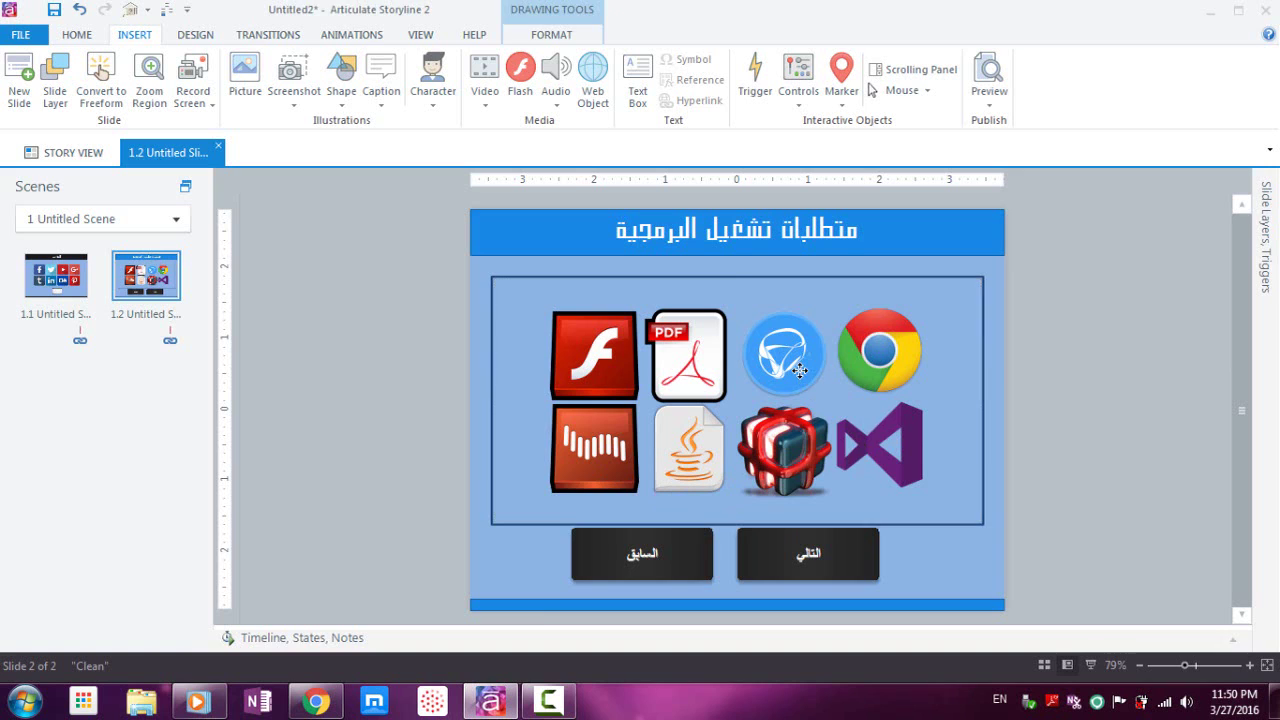
{"action": "right_click", "coordinate": [751, 290]}
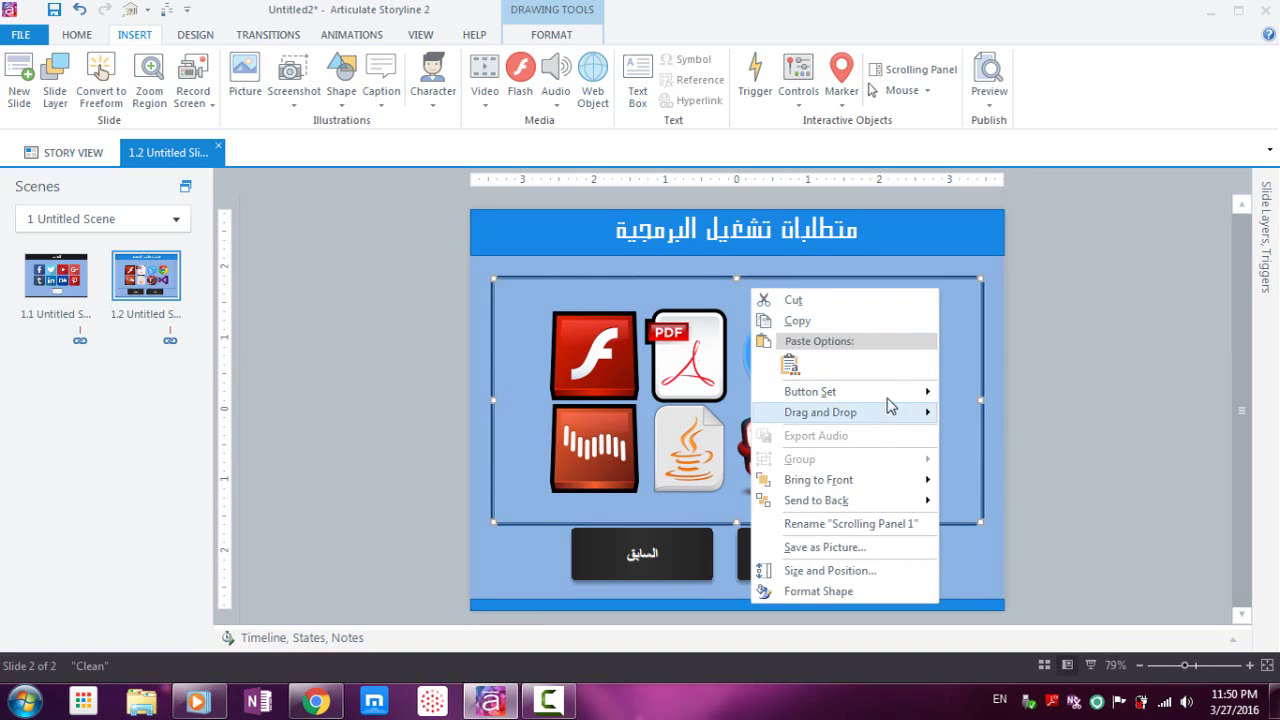
{"action": "left_click", "coordinate": [960, 506]}
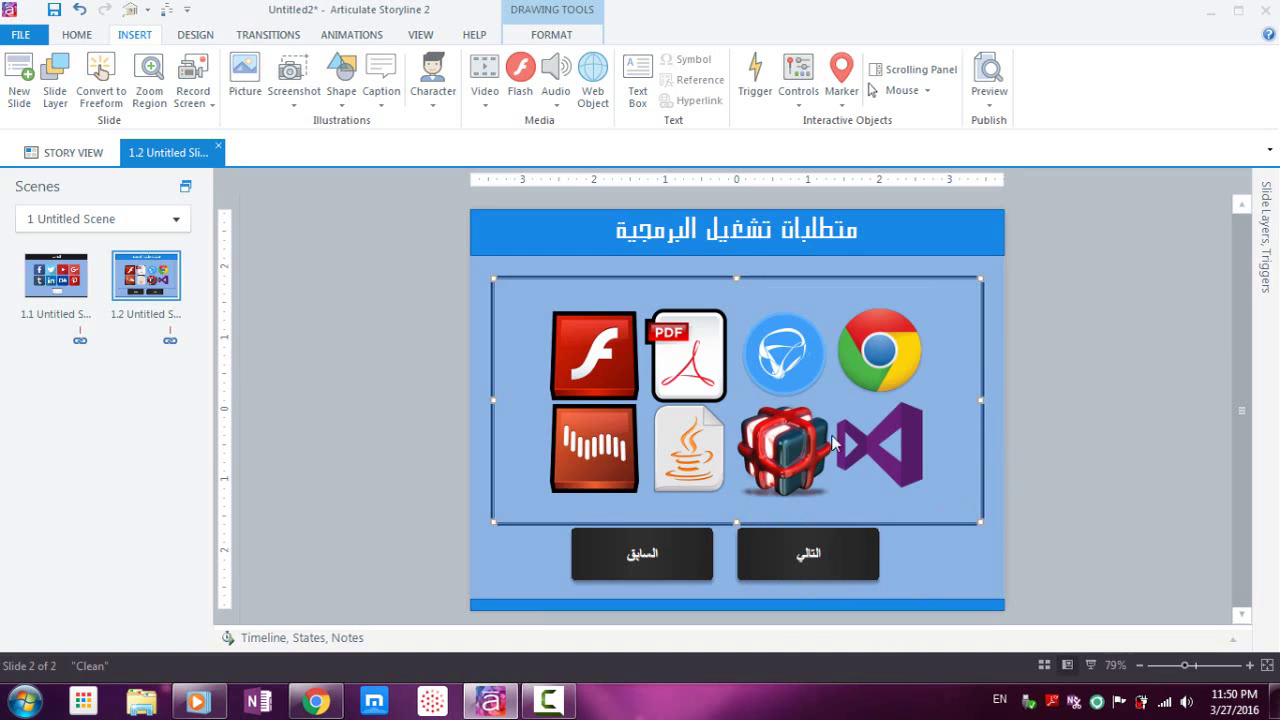
- Add a trigger to the round blue icon that jumps to the Desktop file Silverlight.zip when the user clicks it
{"action": "left_click", "coordinate": [792, 354]}
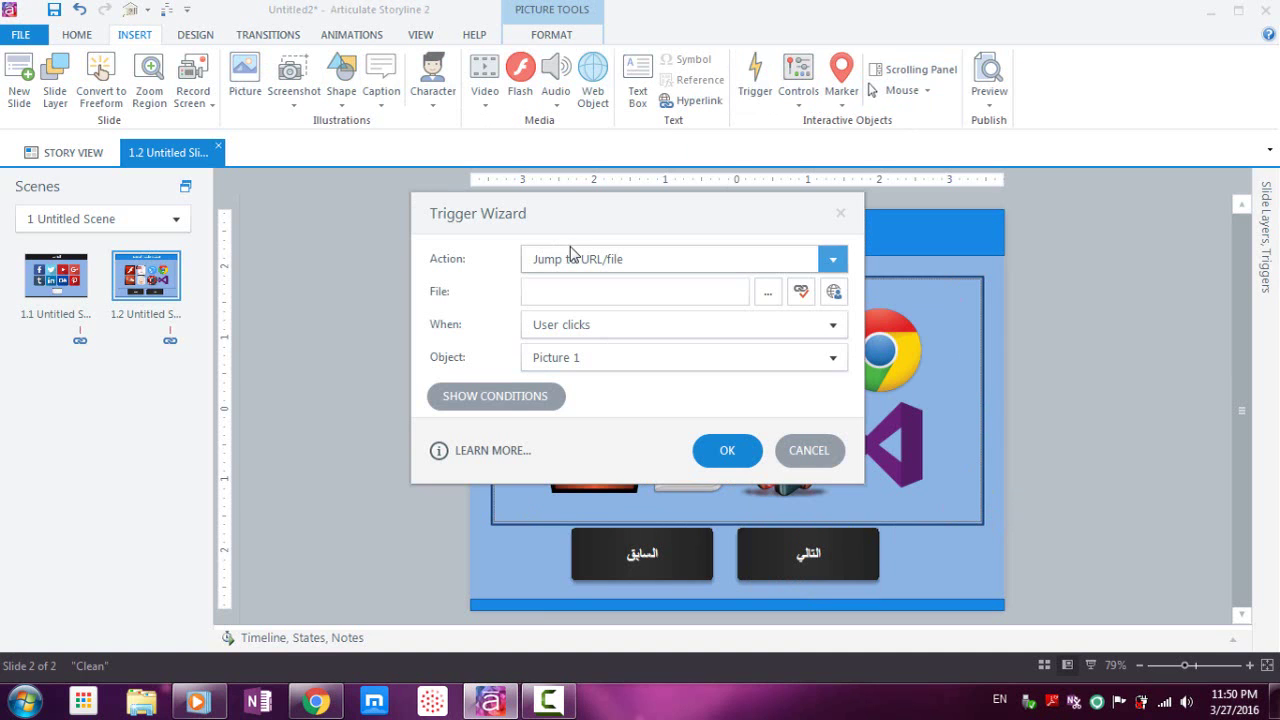
{"action": "left_click", "coordinate": [767, 292]}
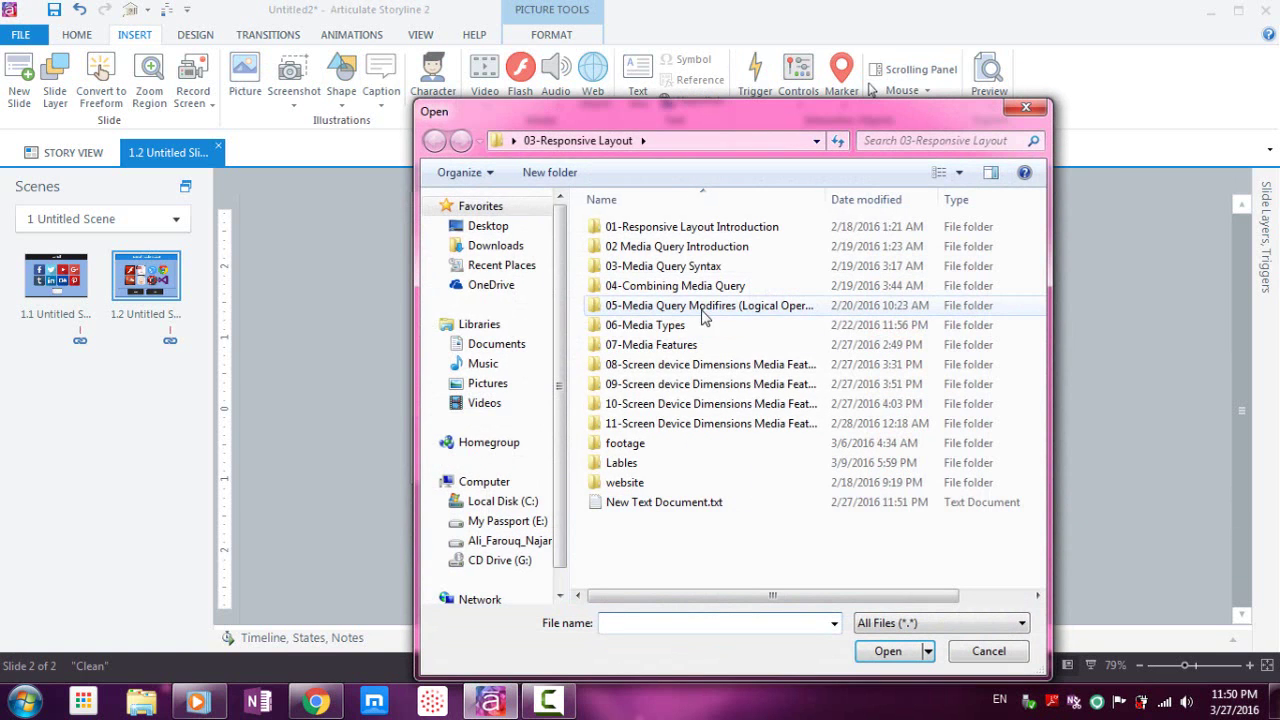
{"action": "left_click", "coordinate": [482, 228]}
{"action": "scroll", "coordinate": [840, 470], "scroll_direction": "down", "scroll_amount": 15}
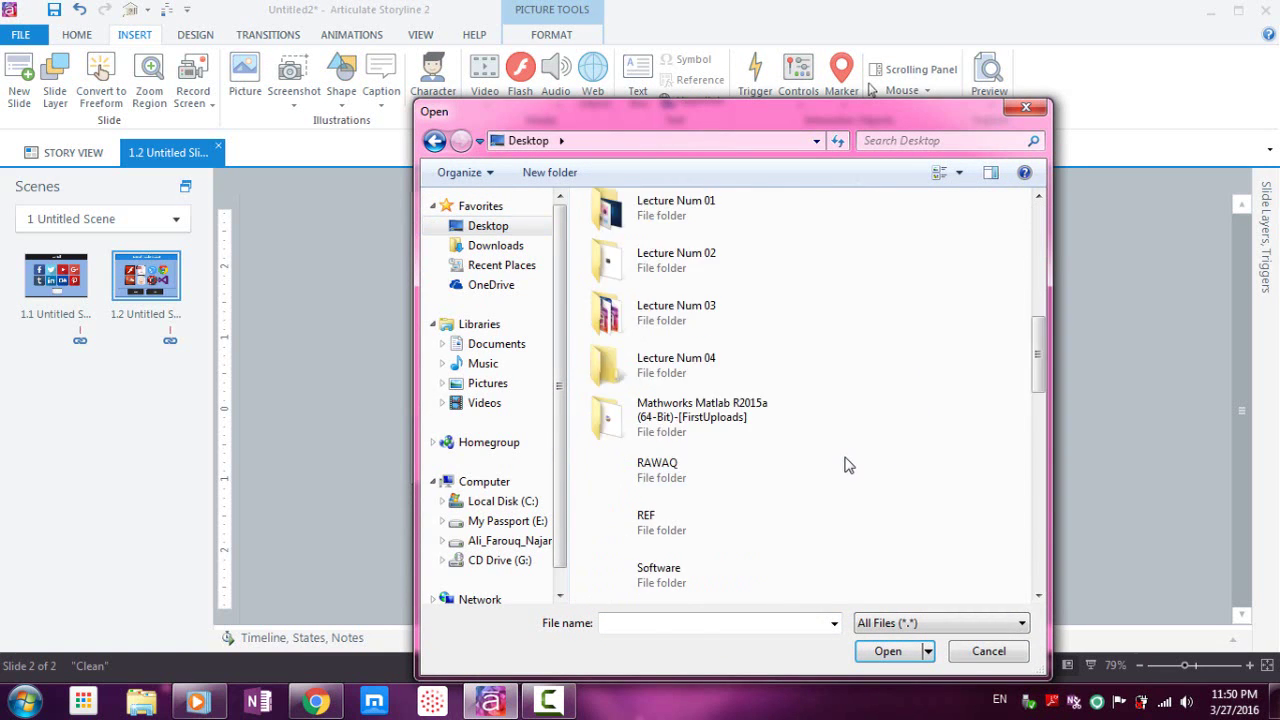
{"action": "scroll", "coordinate": [848, 465], "scroll_direction": "down", "scroll_amount": 4}
{"action": "scroll", "coordinate": [850, 460], "scroll_direction": "up", "scroll_amount": 3}
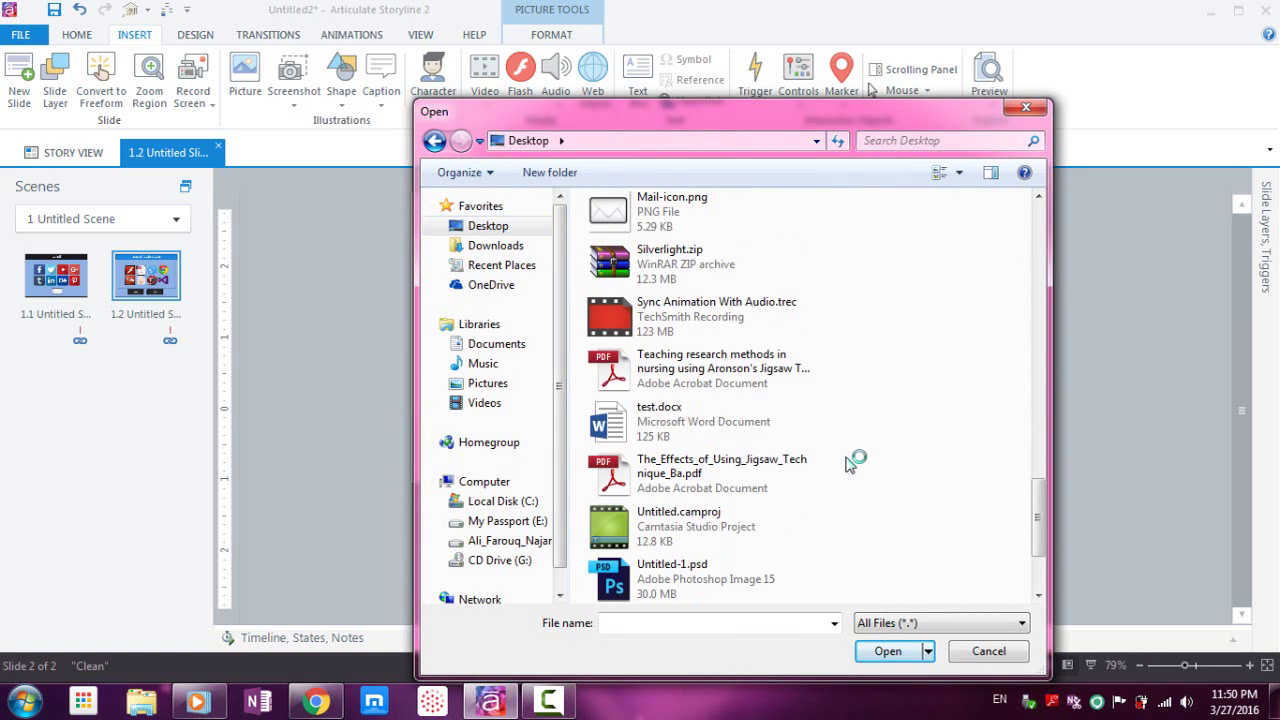
{"action": "left_click", "coordinate": [715, 268]}
{"action": "left_click", "coordinate": [886, 651]}
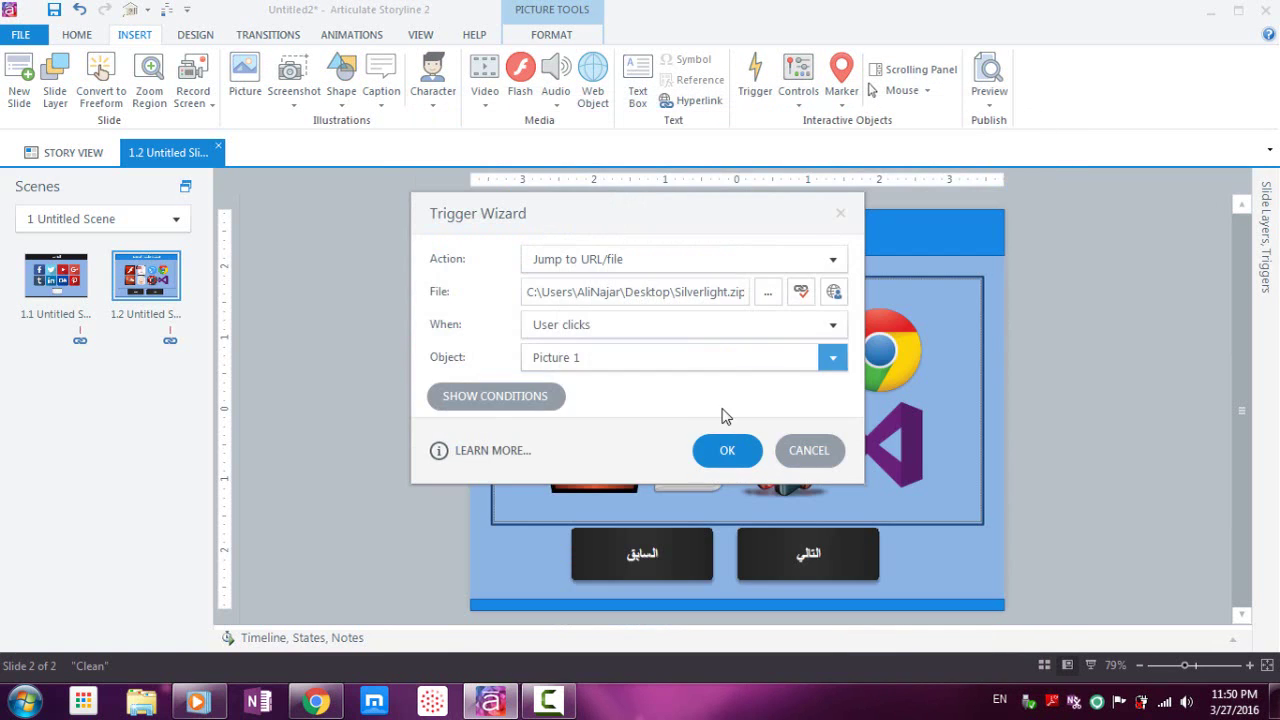
{"action": "left_click", "coordinate": [716, 450]}
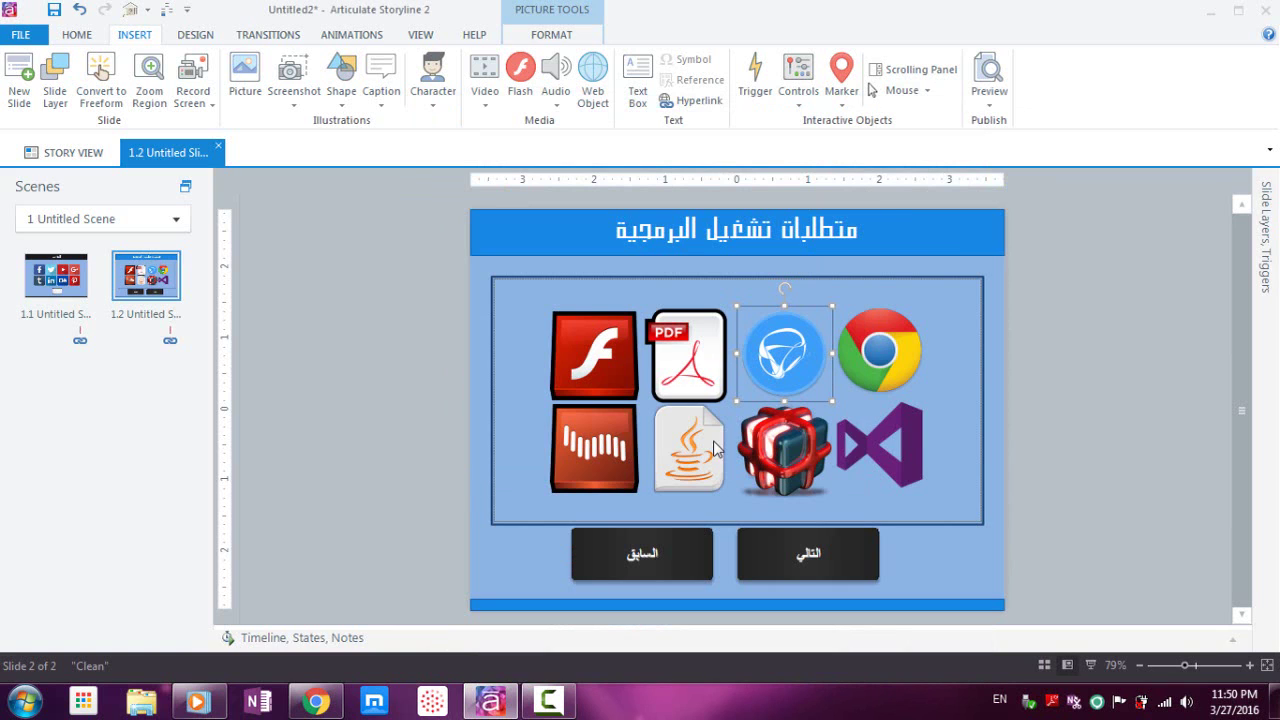
- Preview the entire project, test the round blue icon's link on the second slide, and close the preview
{"action": "left_click", "coordinate": [989, 98]}
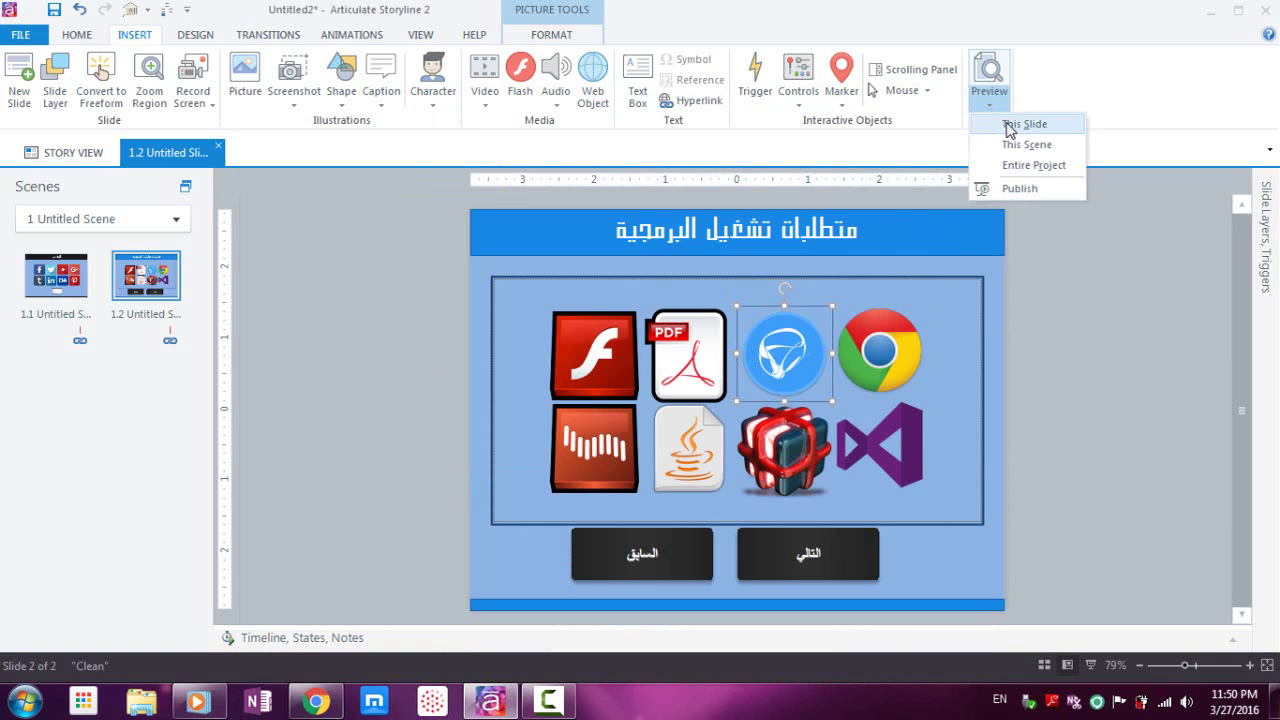
{"action": "left_click", "coordinate": [1043, 167]}
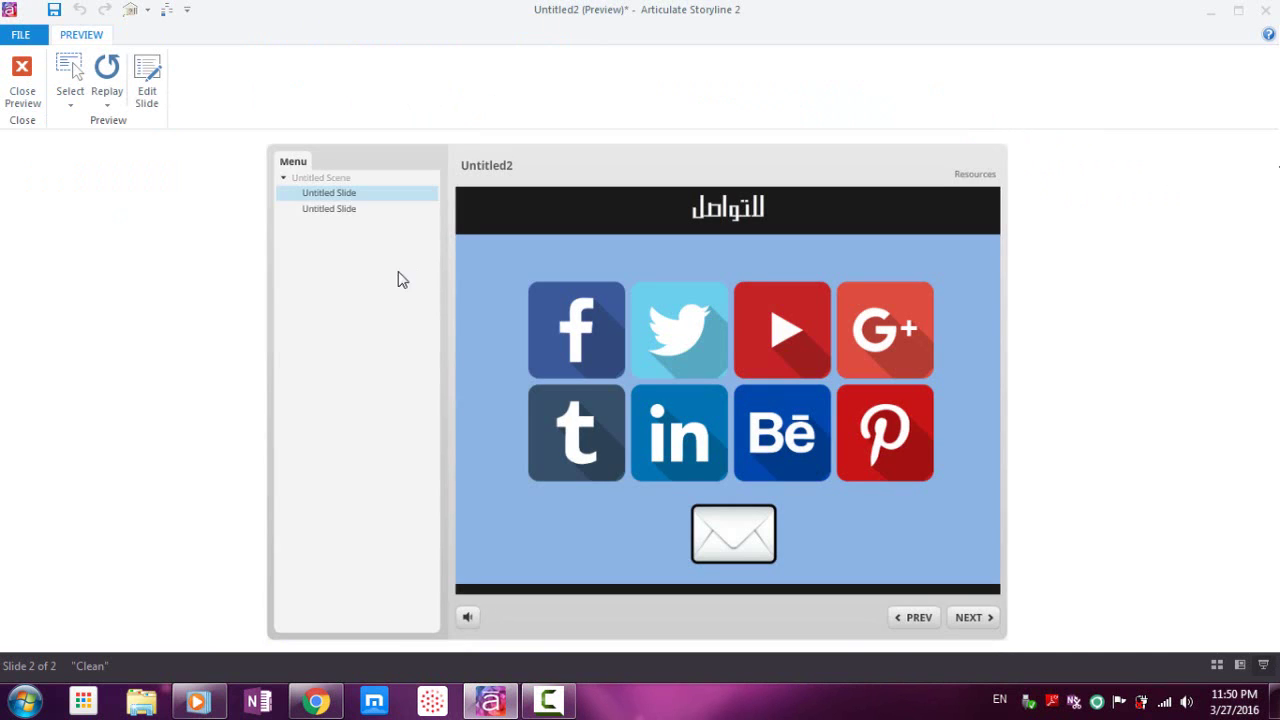
{"action": "left_click", "coordinate": [357, 211]}
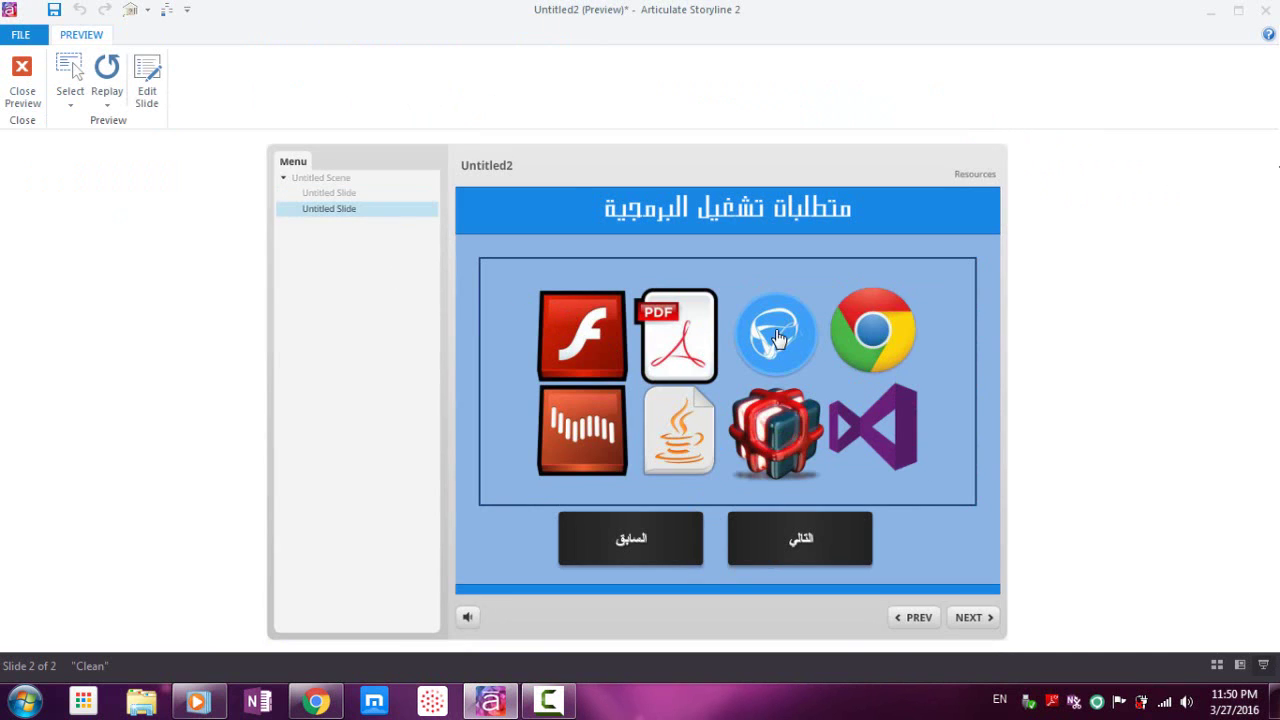
{"action": "left_click", "coordinate": [781, 339]}
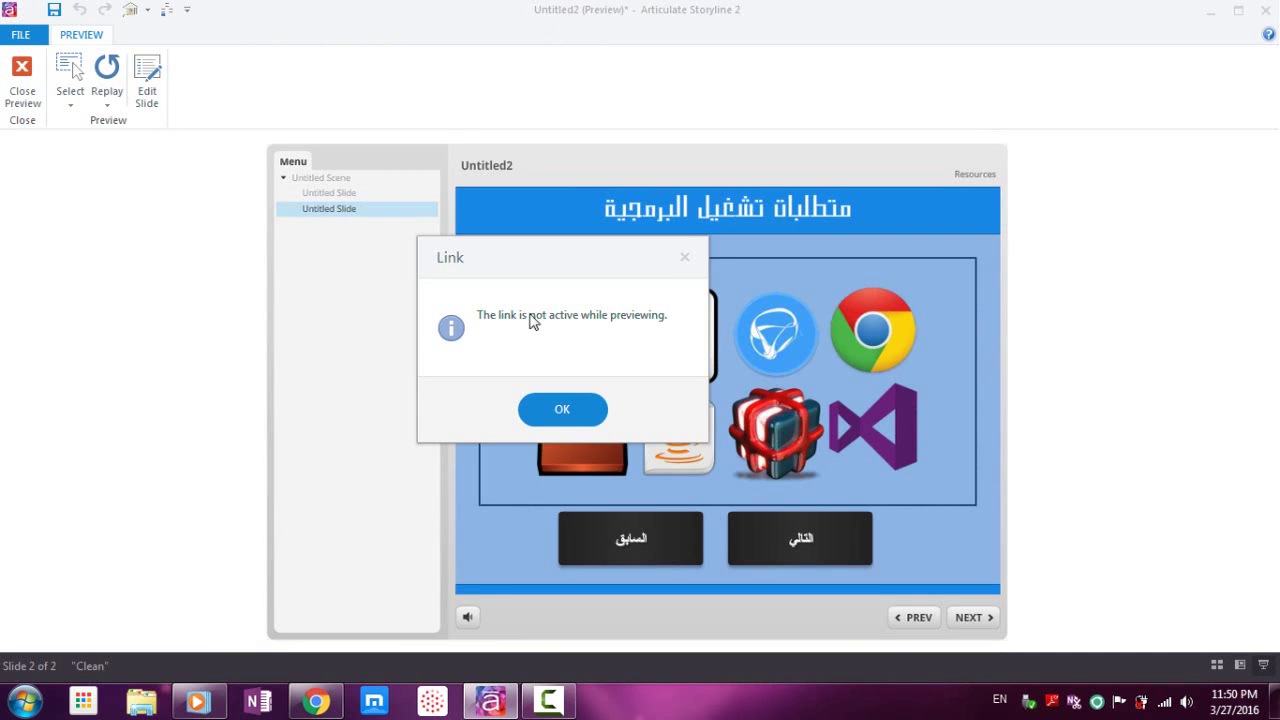
{"action": "left_click", "coordinate": [577, 413]}
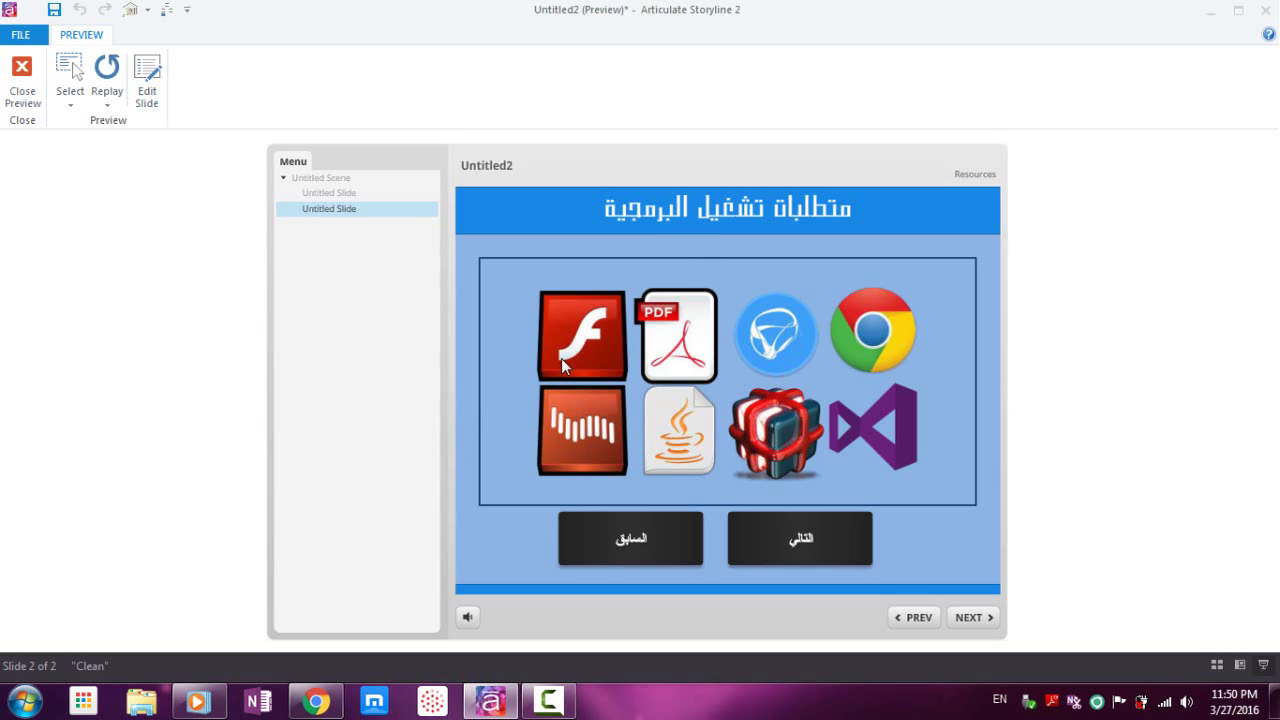
{"action": "left_click", "coordinate": [17, 104]}
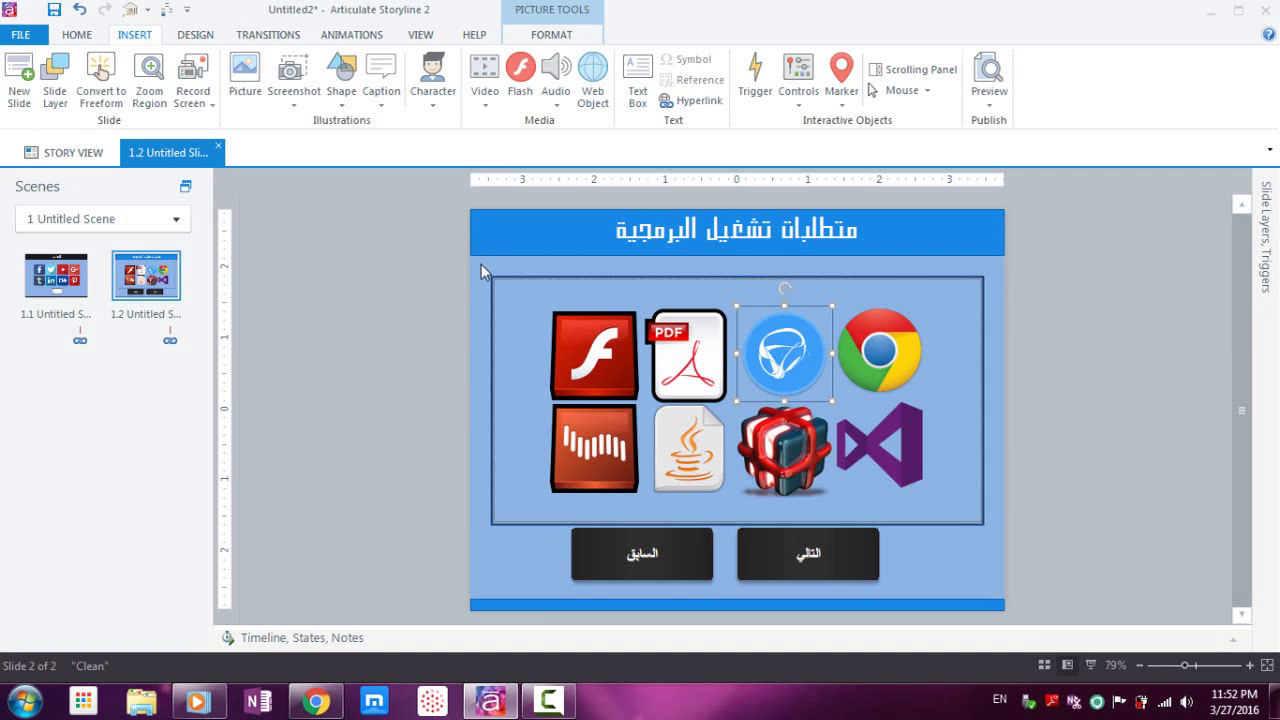
- Review the settings of the jump-to-slide trigger assigned to the السابق button
{"action": "left_click", "coordinate": [520, 567]}
{"action": "left_click", "coordinate": [624, 564]}
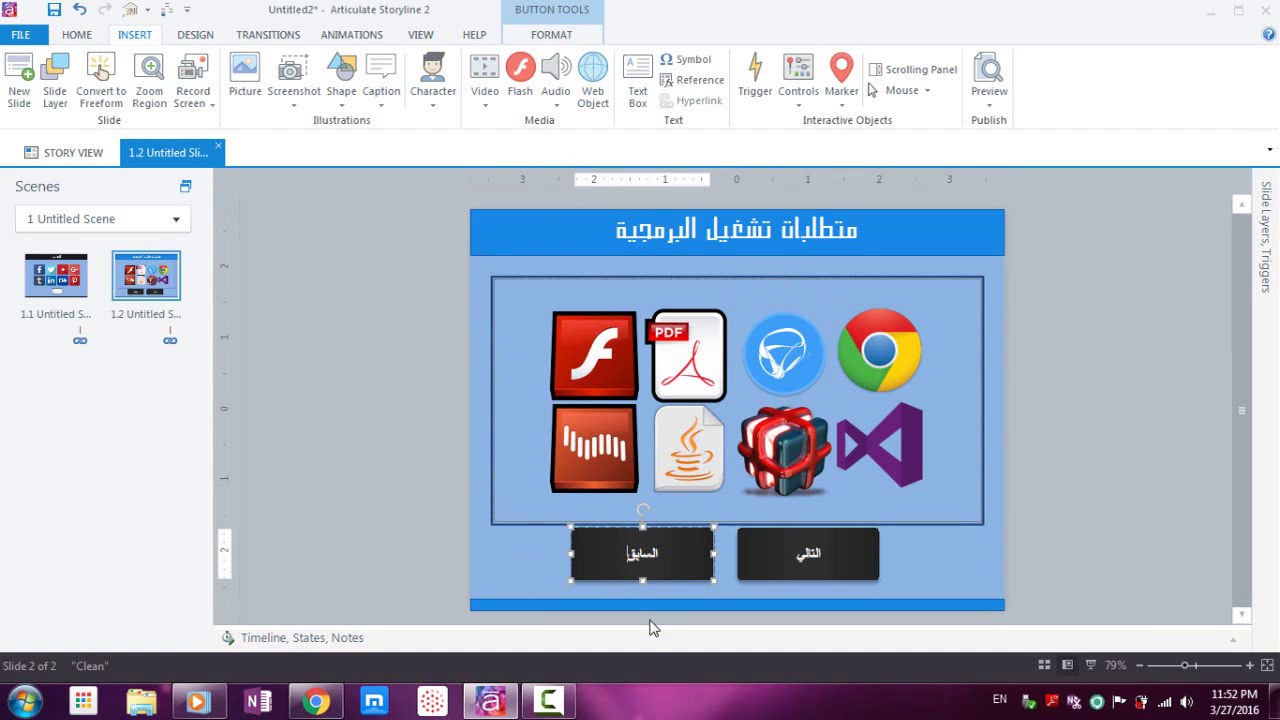
{"action": "left_click", "coordinate": [634, 552]}
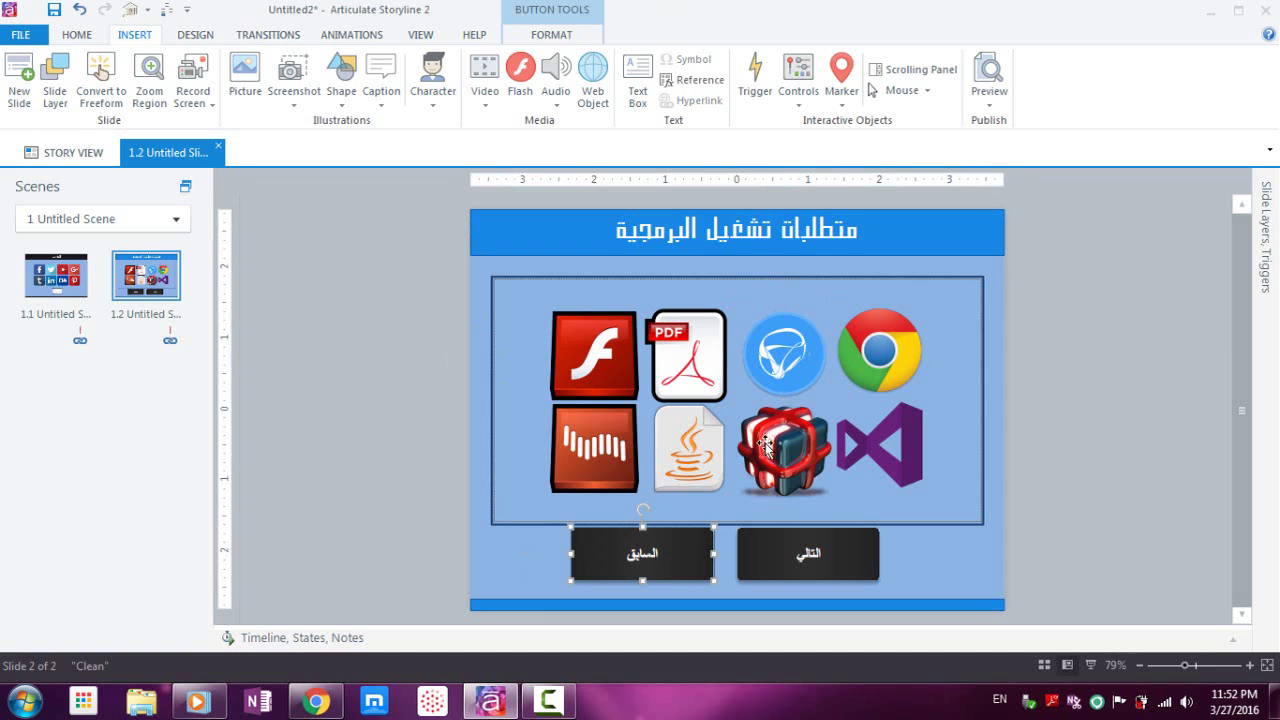
{"action": "left_click", "coordinate": [1265, 230]}
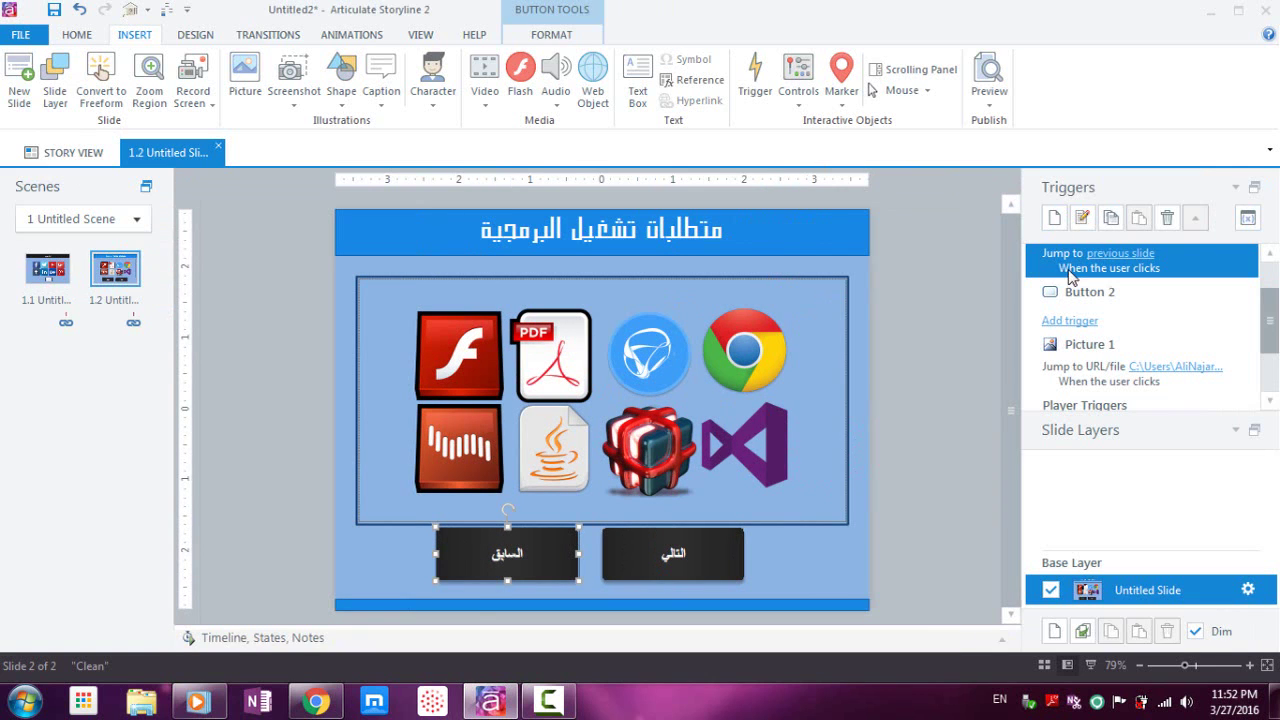
{"action": "double_click", "coordinate": [1180, 270]}
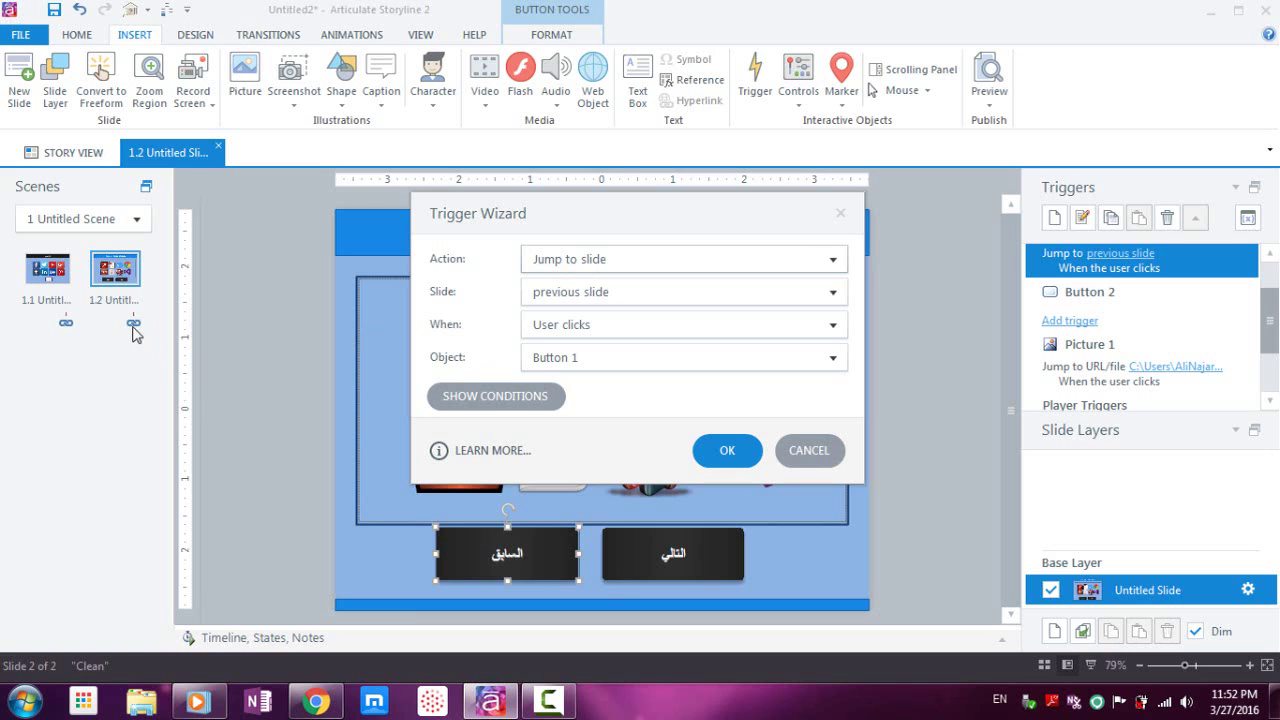
{"action": "left_click", "coordinate": [717, 447]}
- Preview the entire project again, test the envelope icon on the contact slide, and close the preview
{"action": "left_click", "coordinate": [988, 100]}
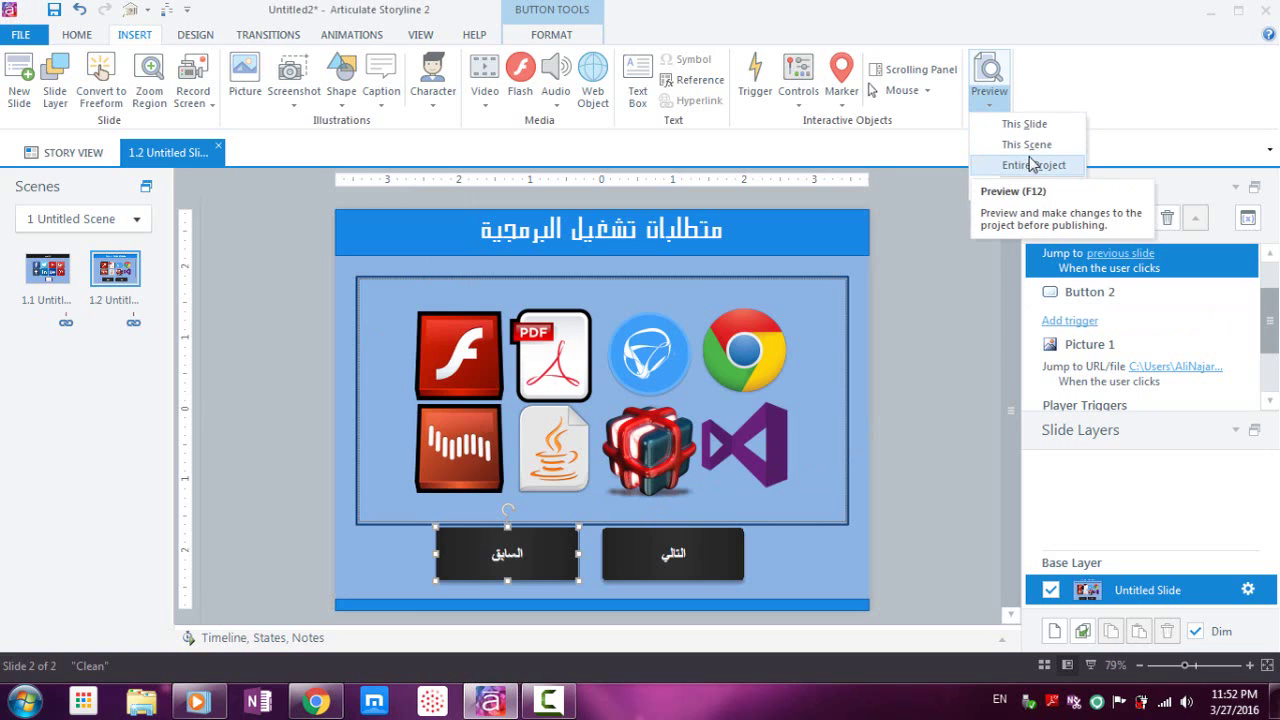
{"action": "left_click", "coordinate": [1033, 164]}
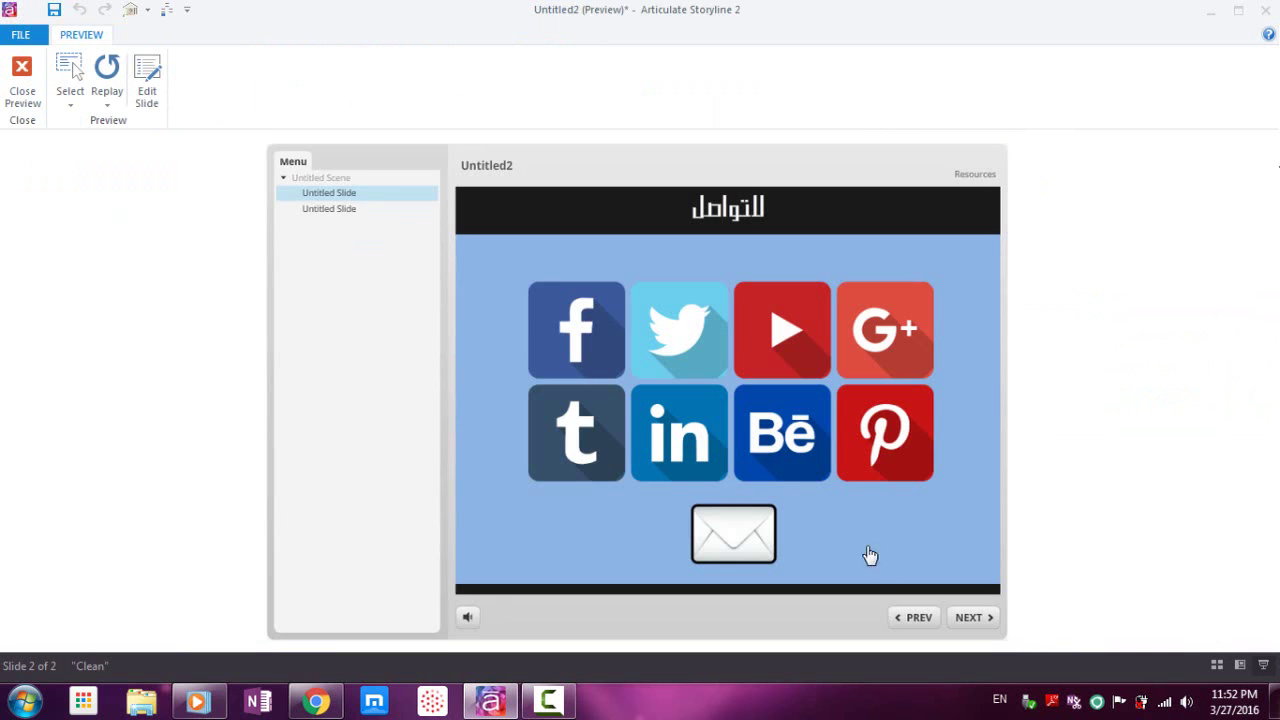
{"action": "left_click", "coordinate": [735, 555]}
{"action": "left_click", "coordinate": [660, 560]}
{"action": "left_click", "coordinate": [22, 95]}
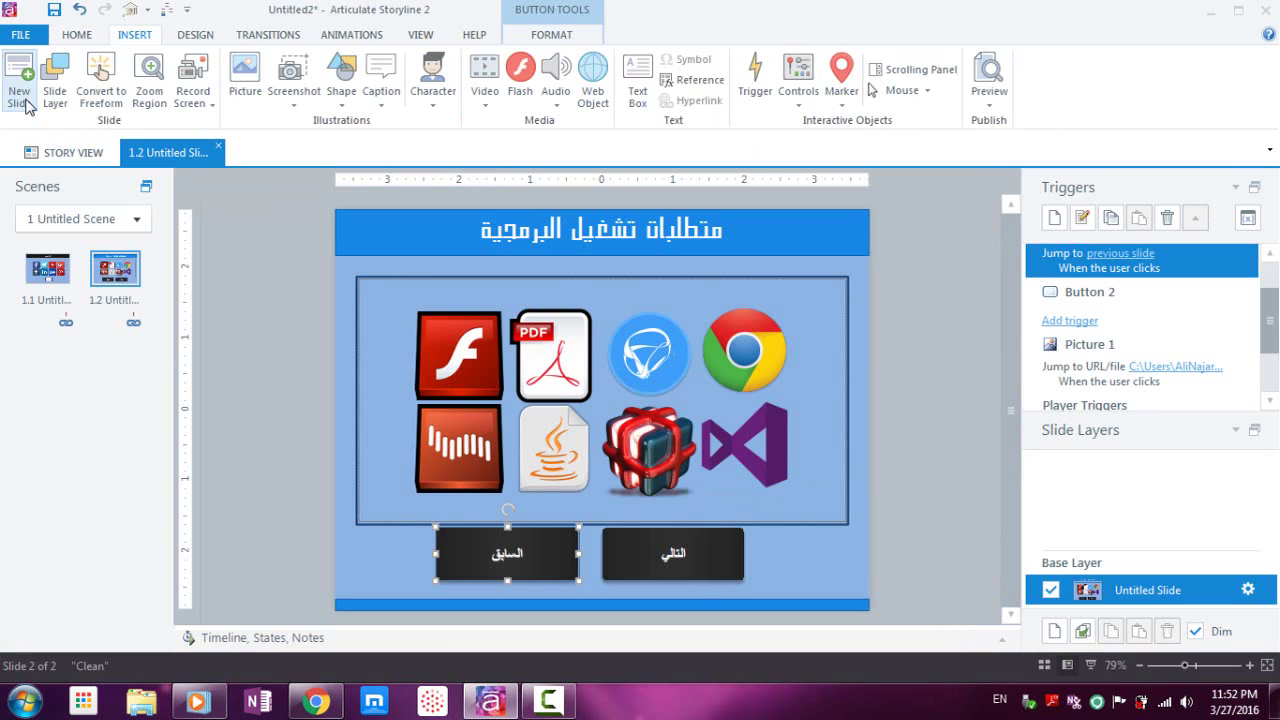
- Open the envelope picture's email trigger on slide 1.1 and display the available trigger actions
{"action": "left_click", "coordinate": [348, 557]}
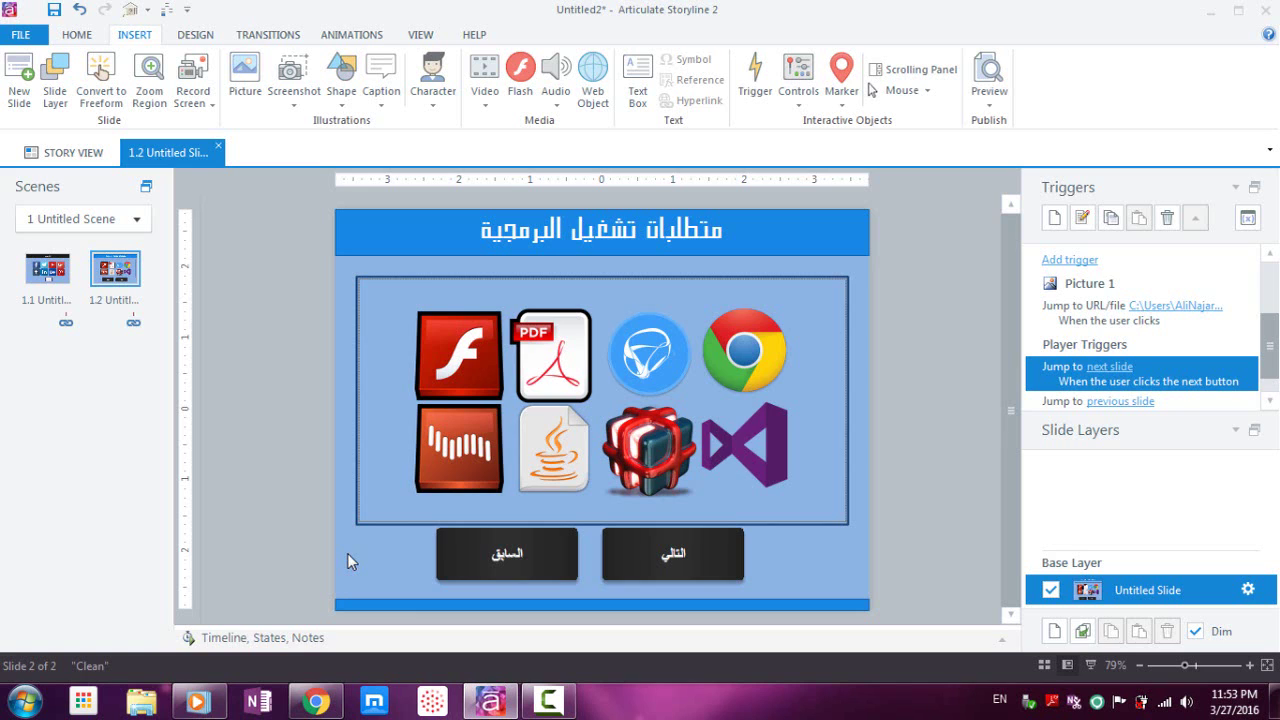
{"action": "left_click", "coordinate": [60, 296]}
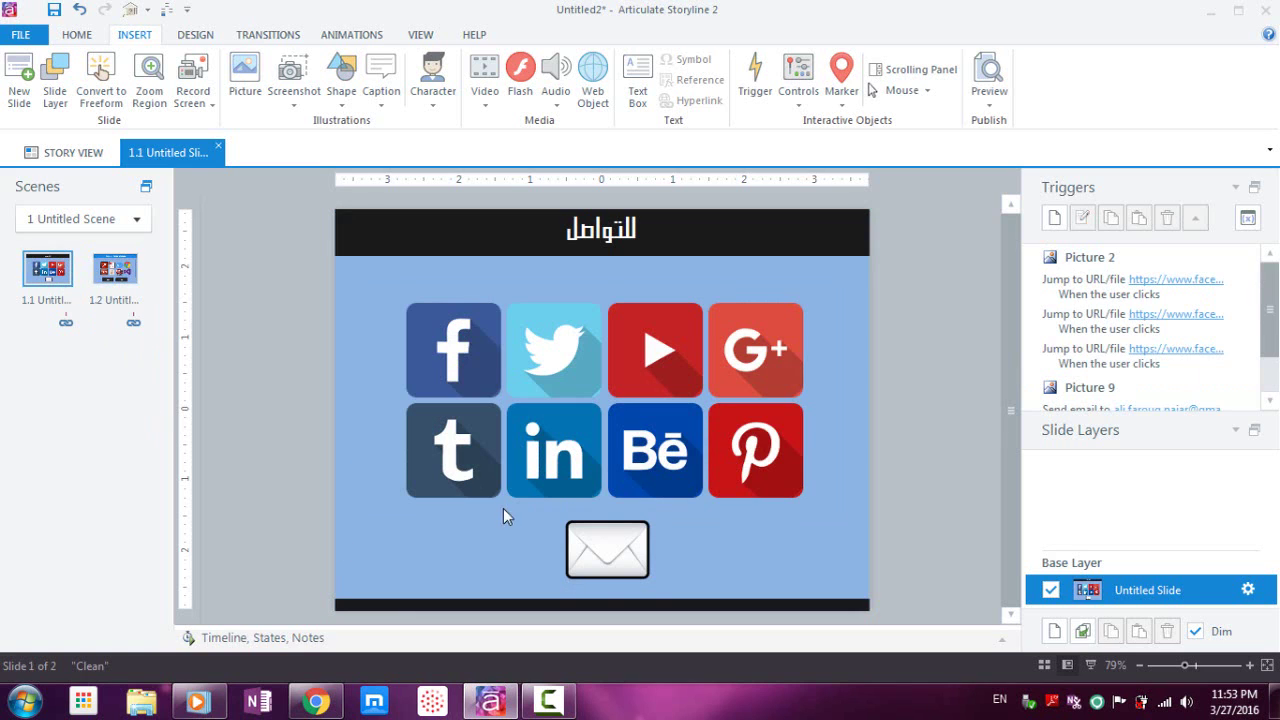
{"action": "left_click", "coordinate": [620, 552]}
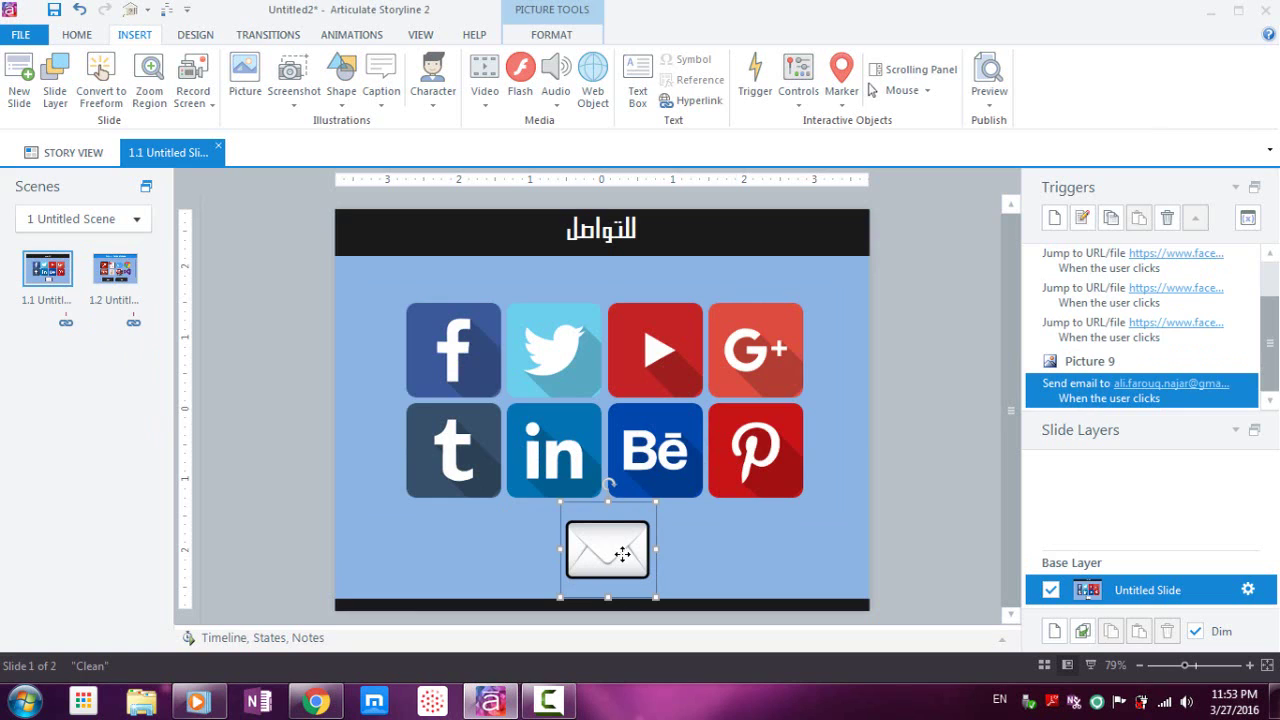
{"action": "double_click", "coordinate": [622, 554]}
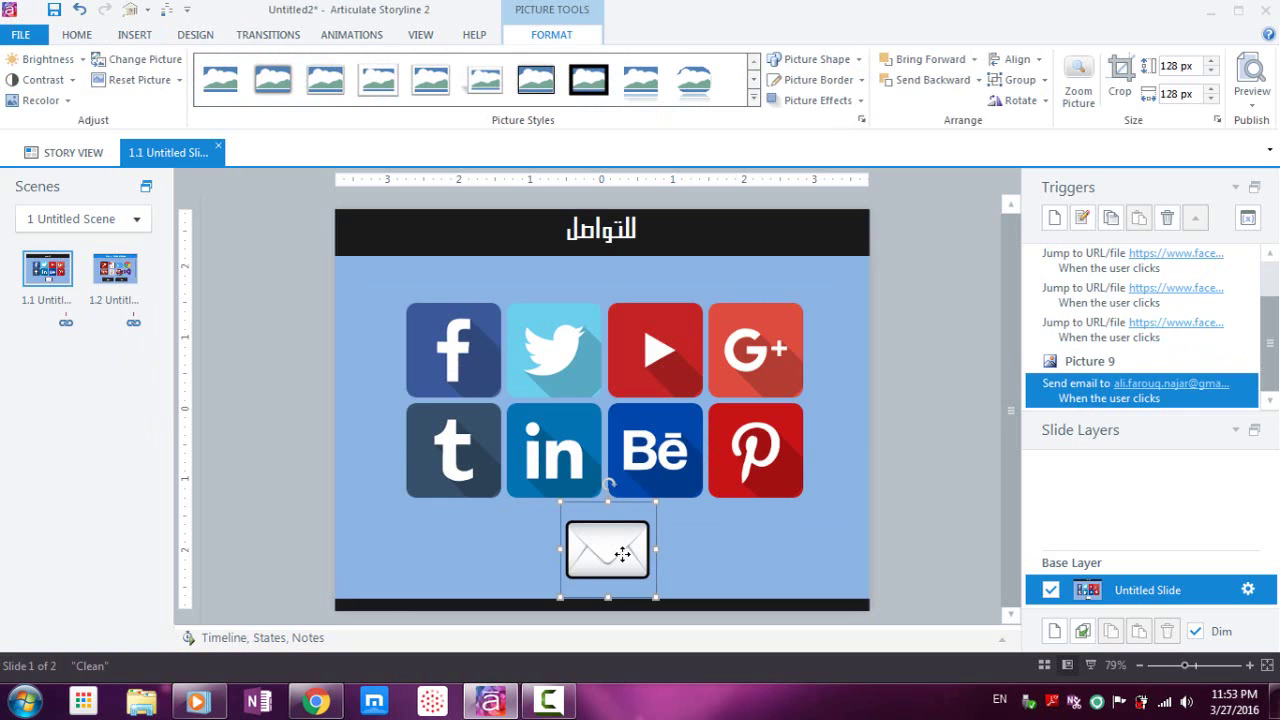
{"action": "double_click", "coordinate": [1095, 402]}
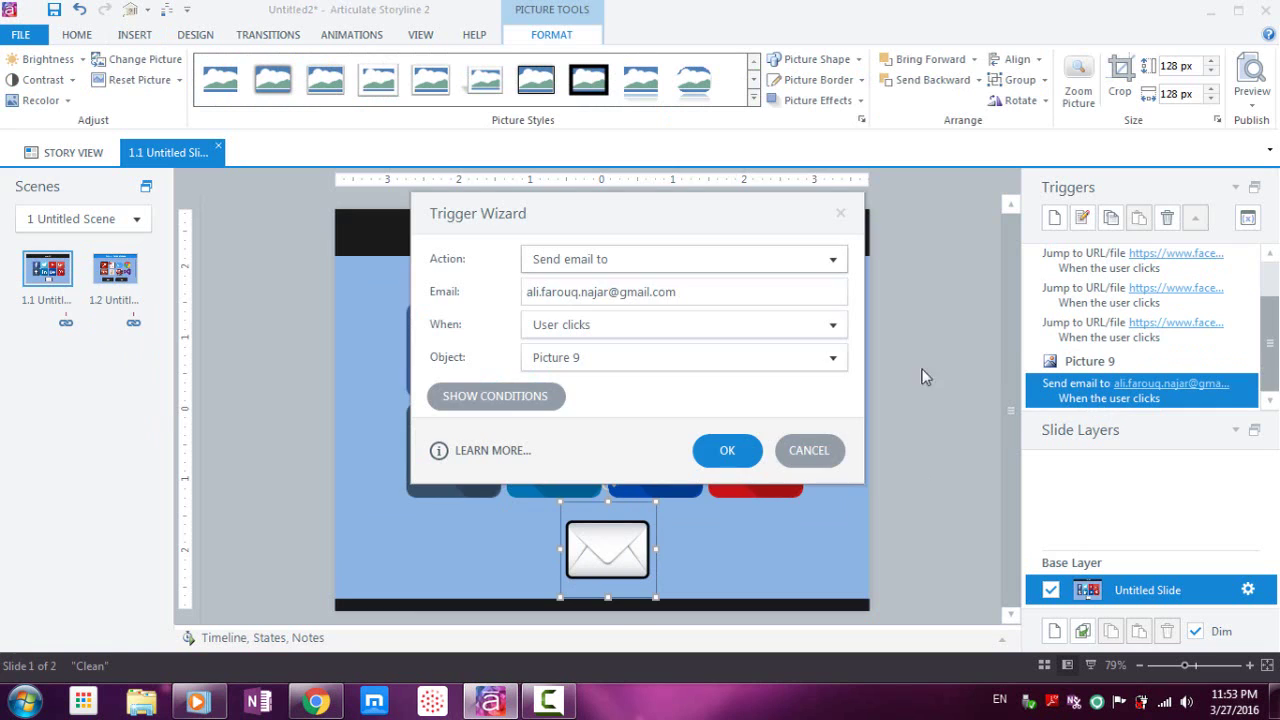
{"action": "left_click", "coordinate": [600, 262]}
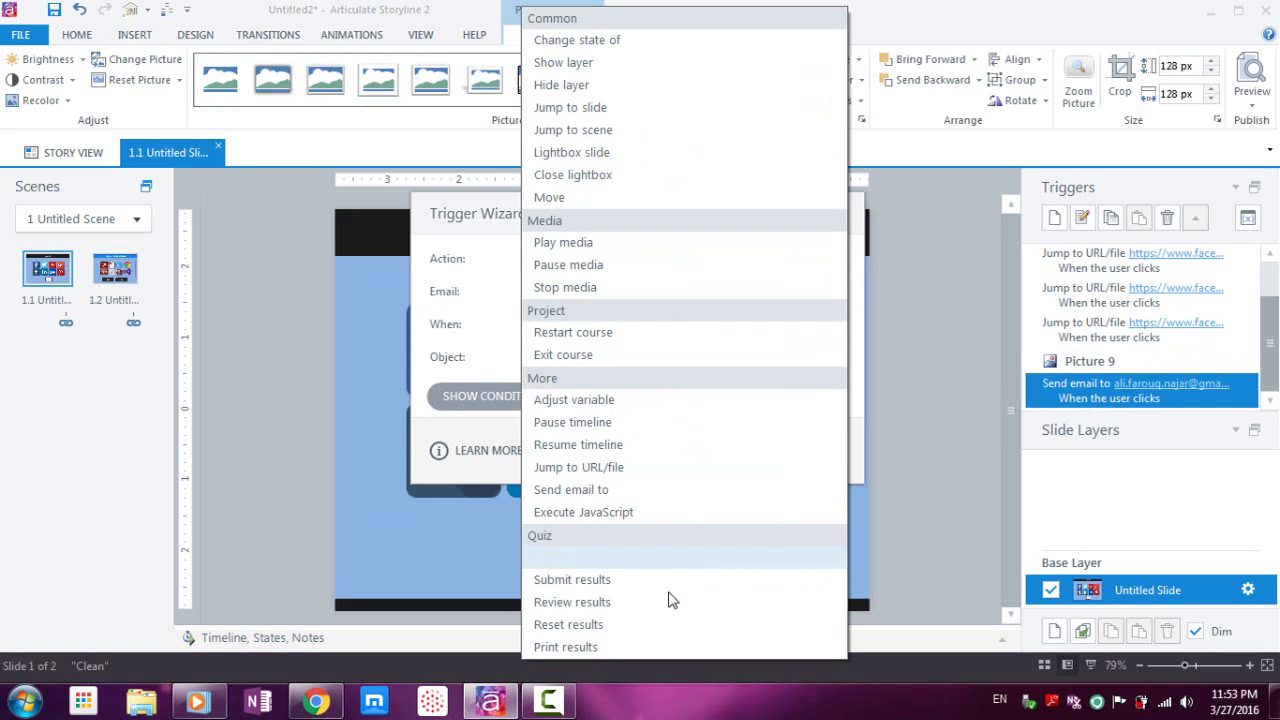